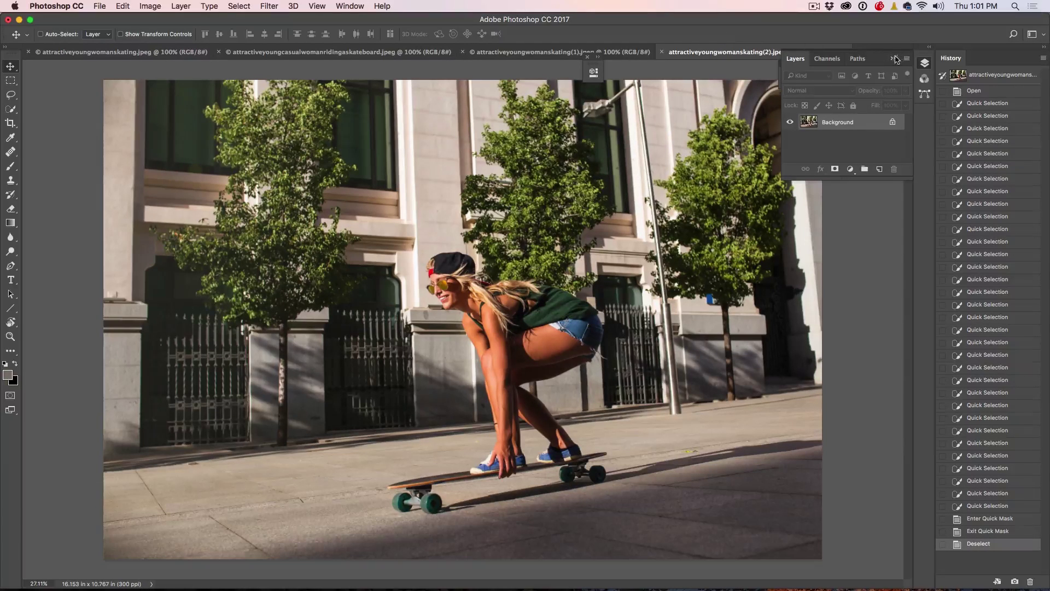
left_click(893, 59)
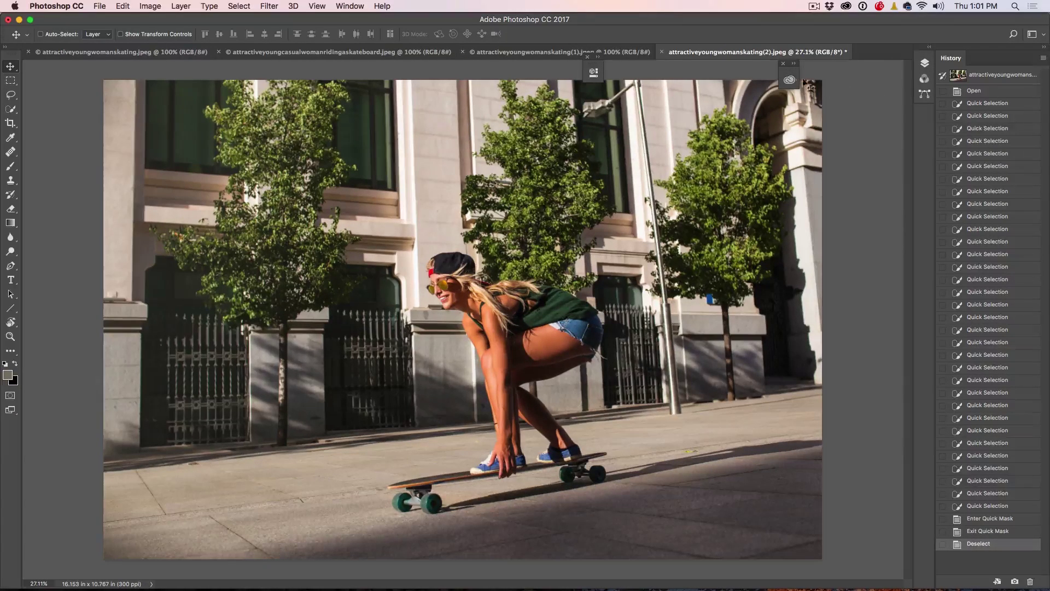
left_click(789, 80)
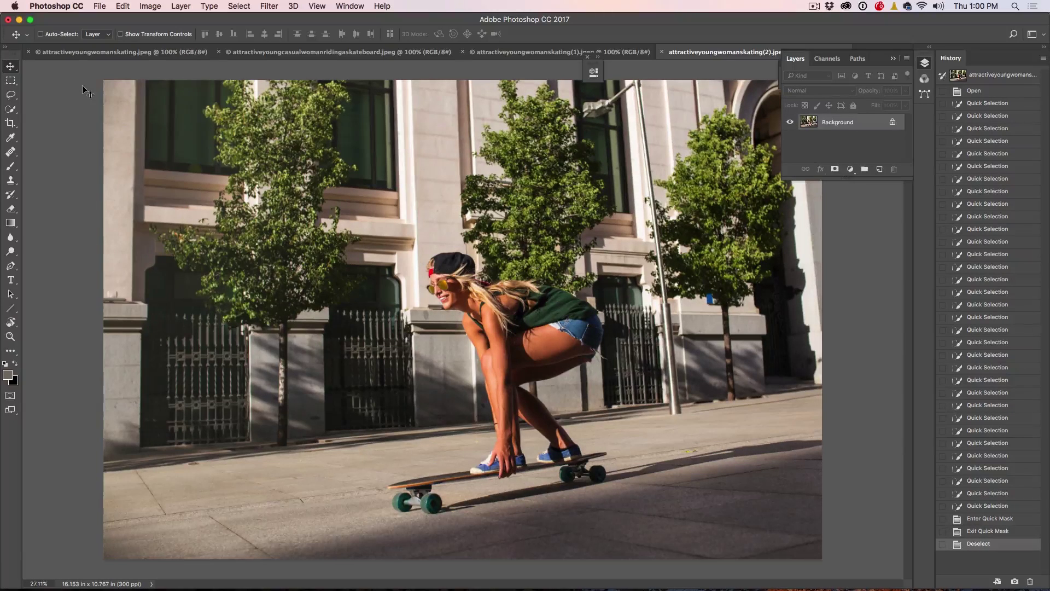
left_click(925, 63)
left_click(924, 63)
Select the skater and her skateboard with the Quick Selection tool.
left_click(11, 108)
left_click(43, 109)
mouse_move(454, 263)
left_mouse_down()
mouse_move(473, 312)
mouse_move(496, 312)
mouse_move(497, 475)
mouse_move(437, 479)
mouse_move(400, 503)
mouse_move(432, 506)
left_mouse_up()
mouse_move(542, 298)
left_mouse_down()
mouse_move(563, 307)
mouse_move(514, 383)
mouse_move(549, 421)
mouse_move(555, 454)
mouse_move(572, 463)
mouse_move(567, 472)
mouse_move(560, 465)
mouse_move(598, 477)
left_mouse_up()
Clean up the selection between the arm and legs and around the shoes, wheels and board, and check it in Quick Mask.
key("alt")
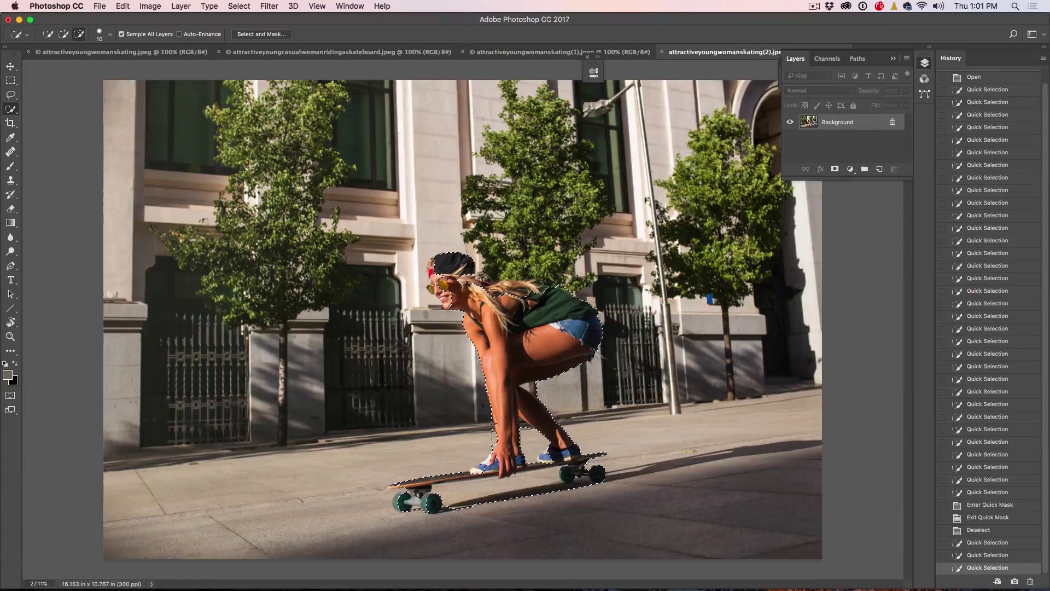
left_click(491, 437)
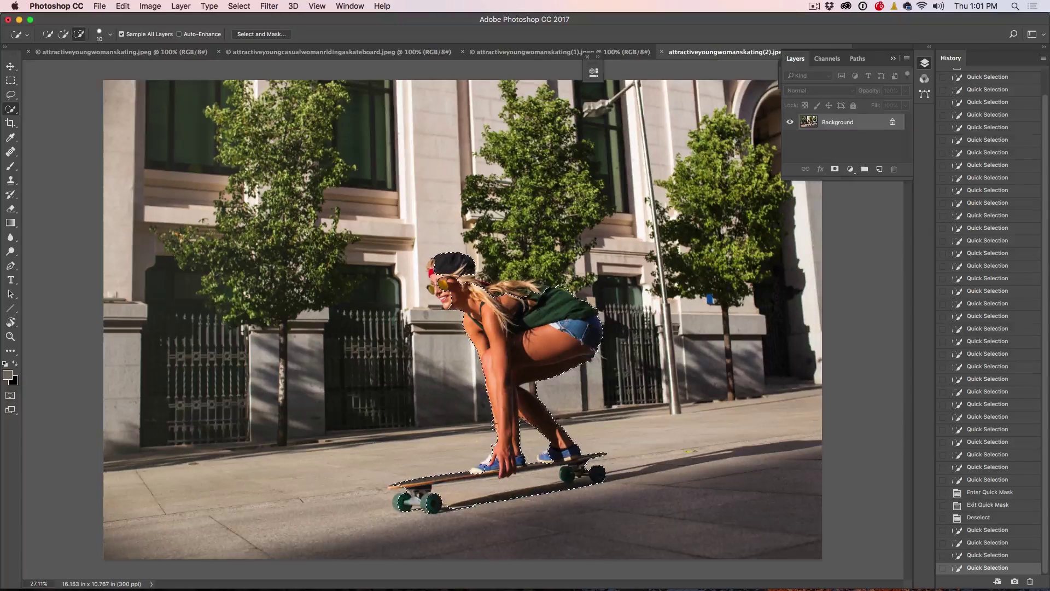
left_click(492, 437)
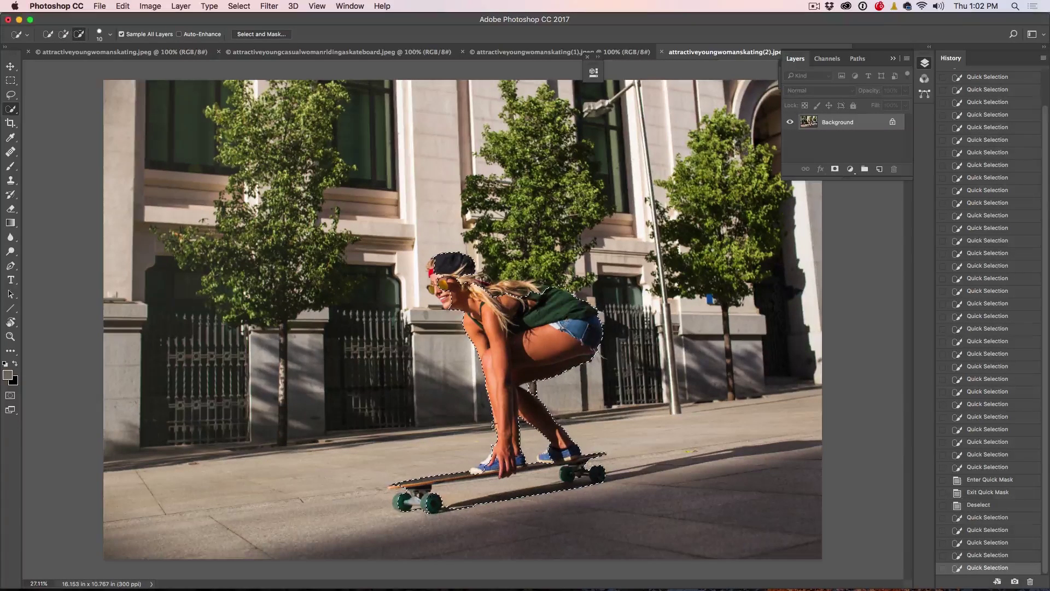
left_click(492, 465, "alt")
left_click(493, 465)
left_click(492, 465)
left_click(402, 495)
left_click(402, 495, "alt")
left_click(402, 495, "alt")
left_click(402, 495)
left_click(594, 442, "alt")
left_click(594, 442, "alt")
left_click(594, 442)
left_click(594, 442)
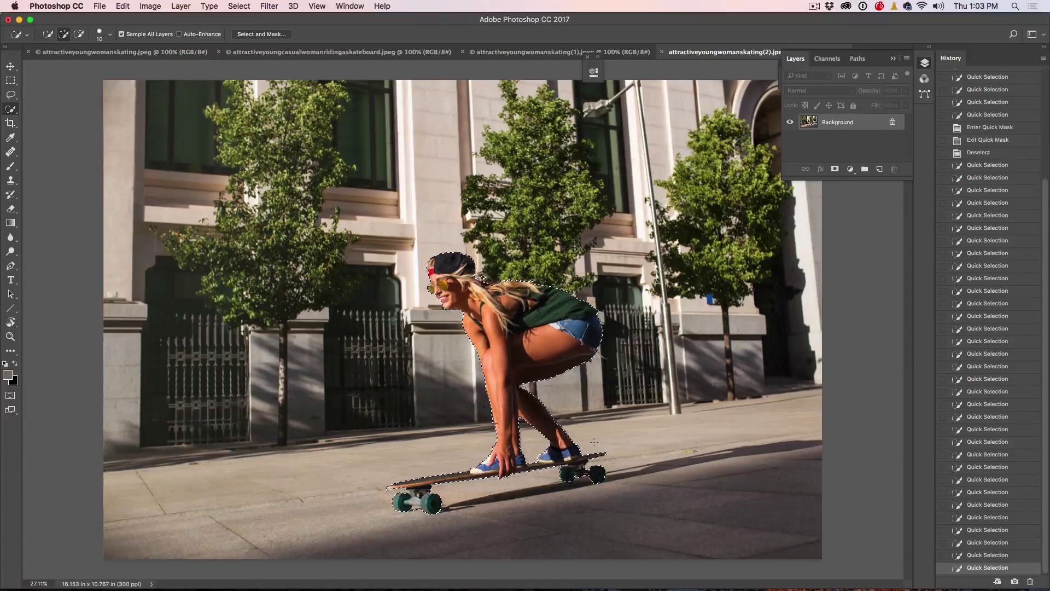
key("q")
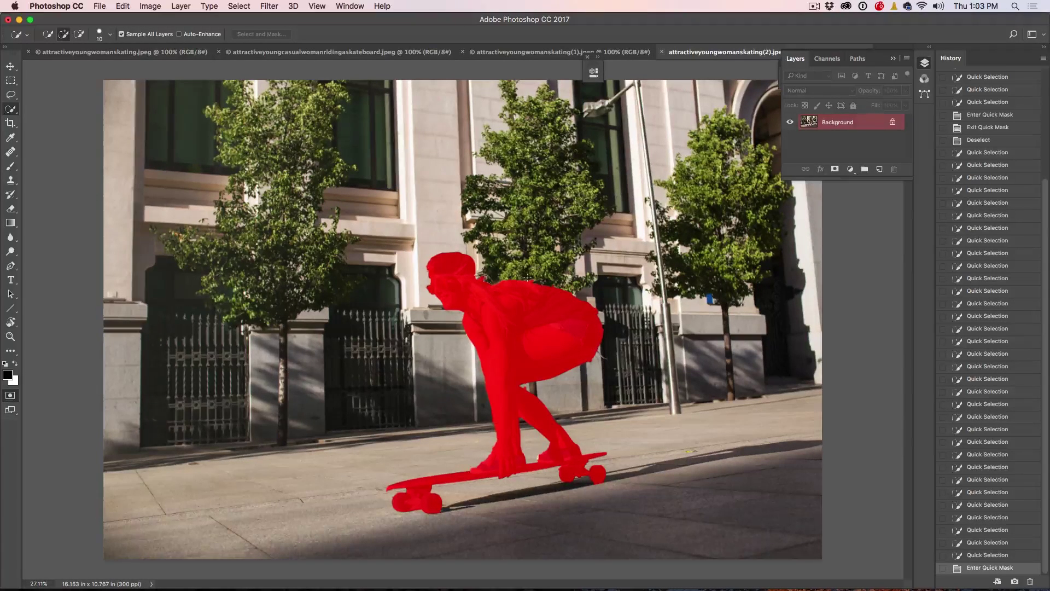
key("q")
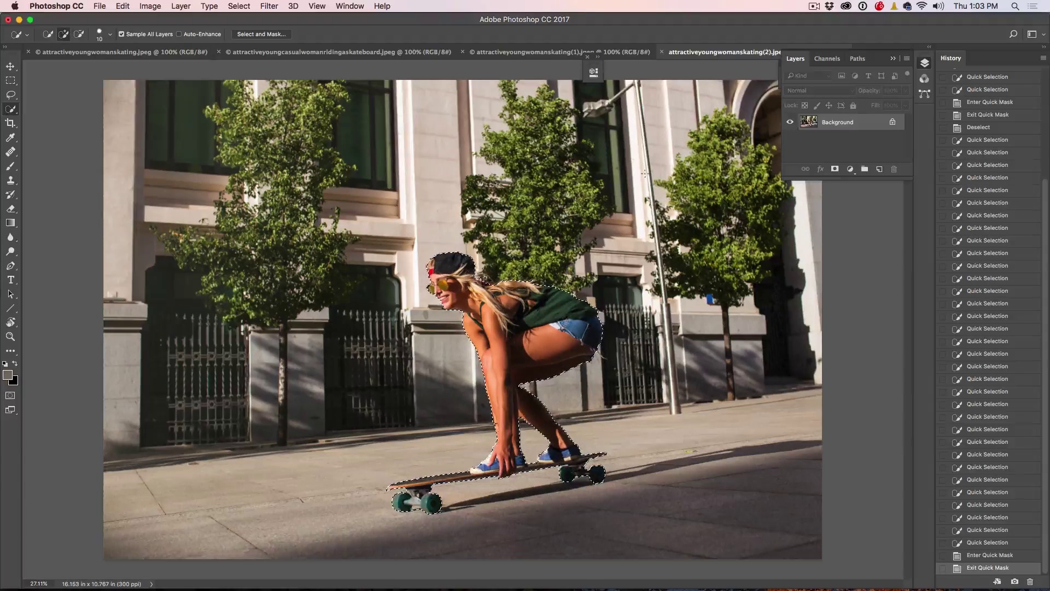
Open the selection in Select and Mask, set the view opacity to 100%, and set the edge detection radius to 2 px using the edge preview.
left_click(276, 35)
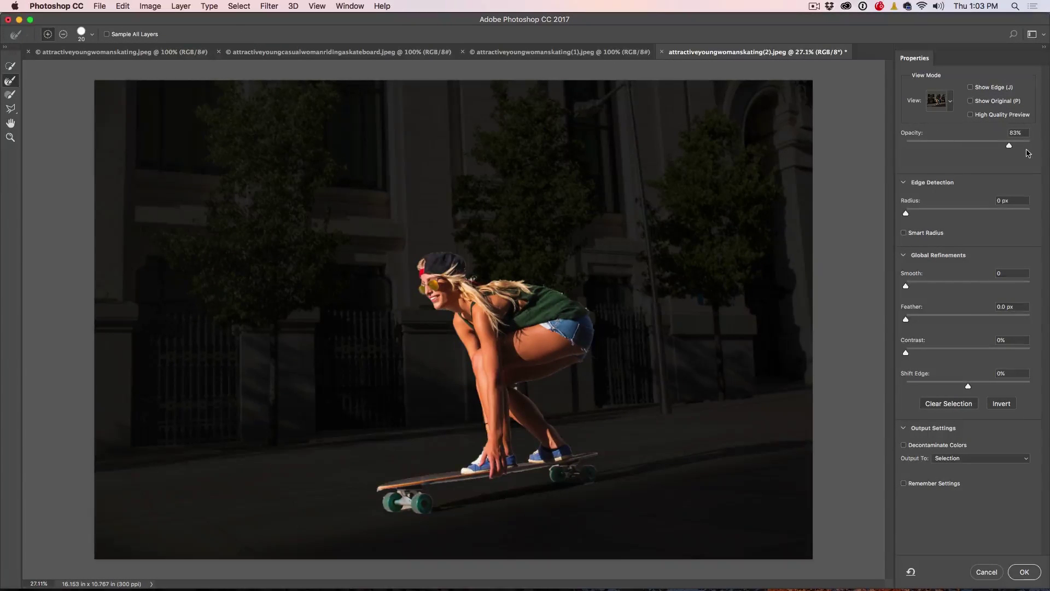
left_click_drag(1009, 145, 1043, 146)
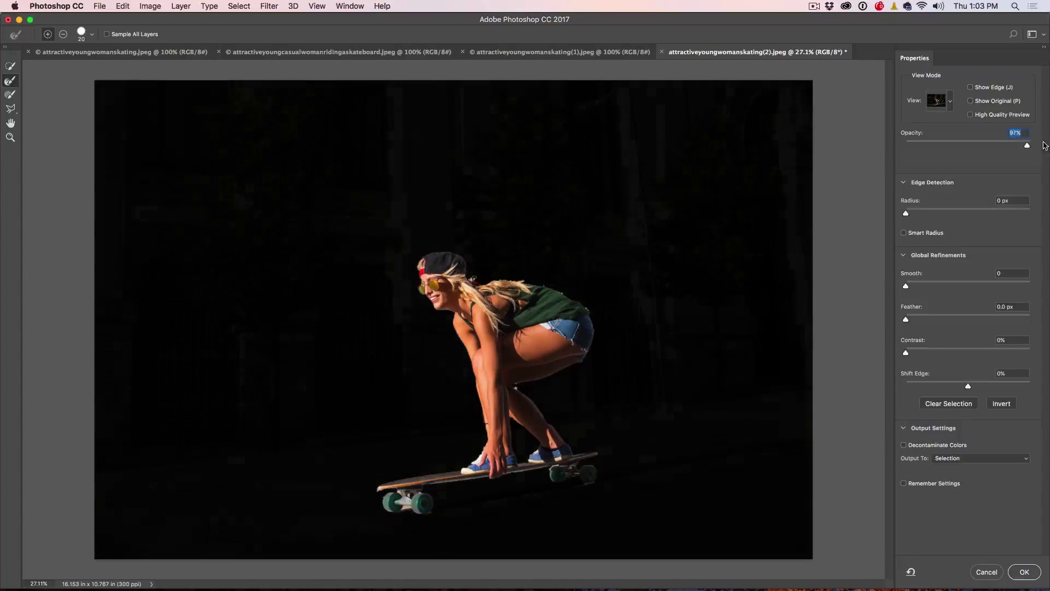
left_click(977, 88)
left_click_drag(905, 214, 921, 213)
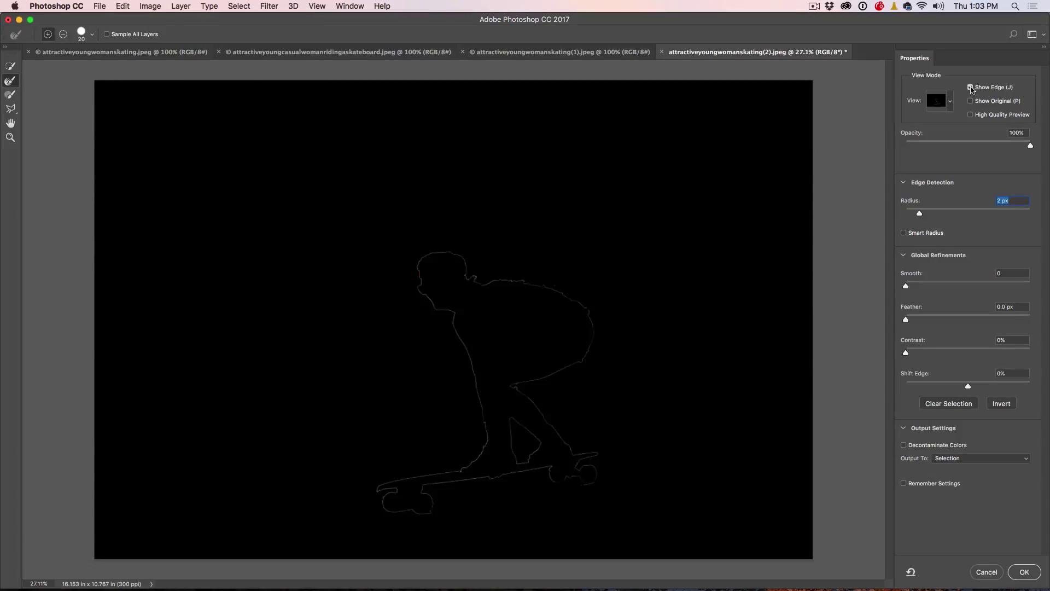
key("j")
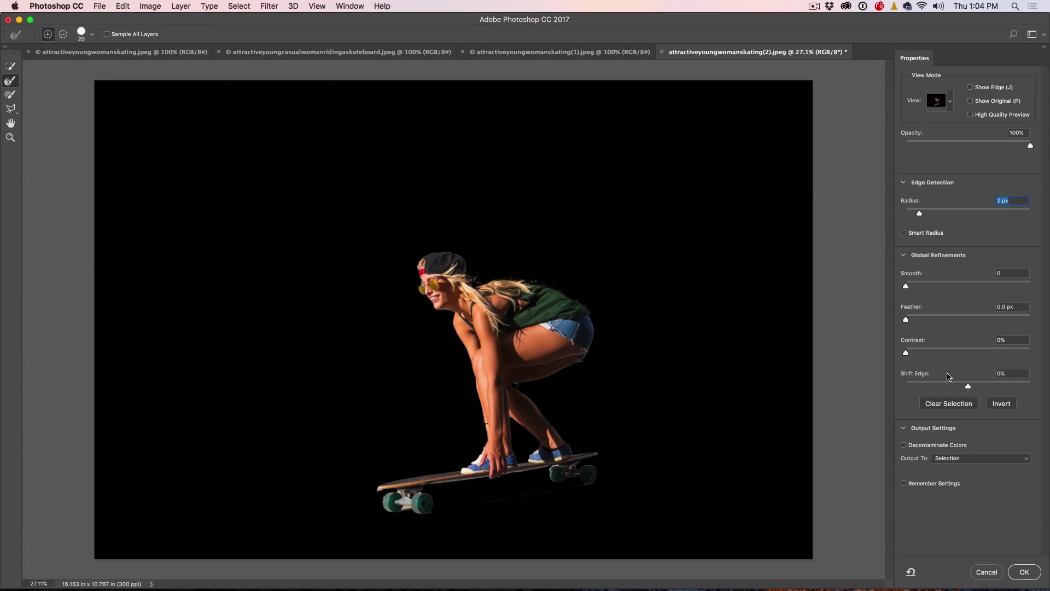
Enable Decontaminate Colors and output the refined selection to a new layer with layer mask.
left_click(947, 446)
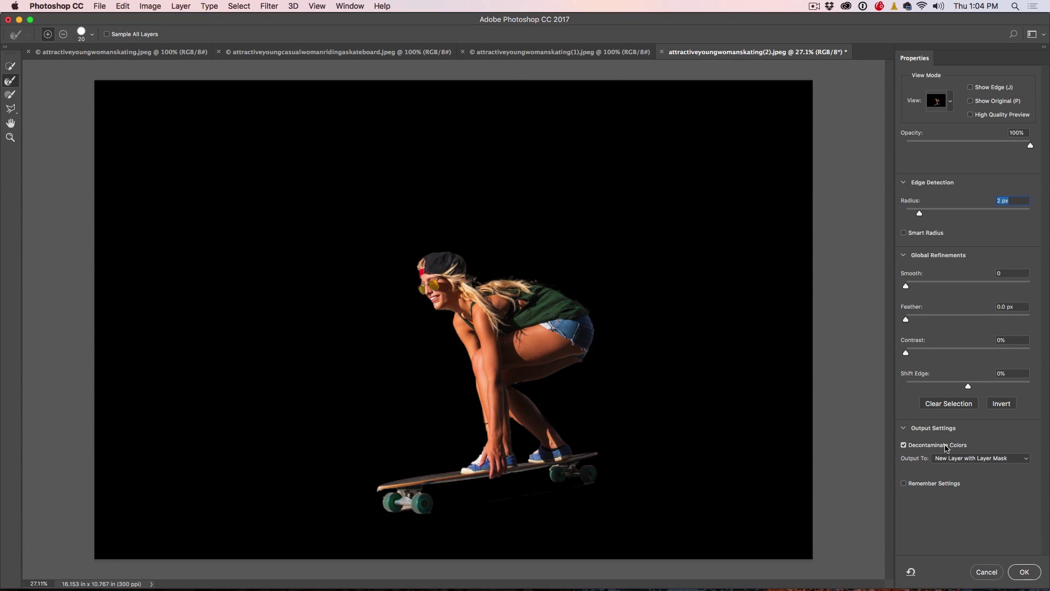
left_click(975, 457)
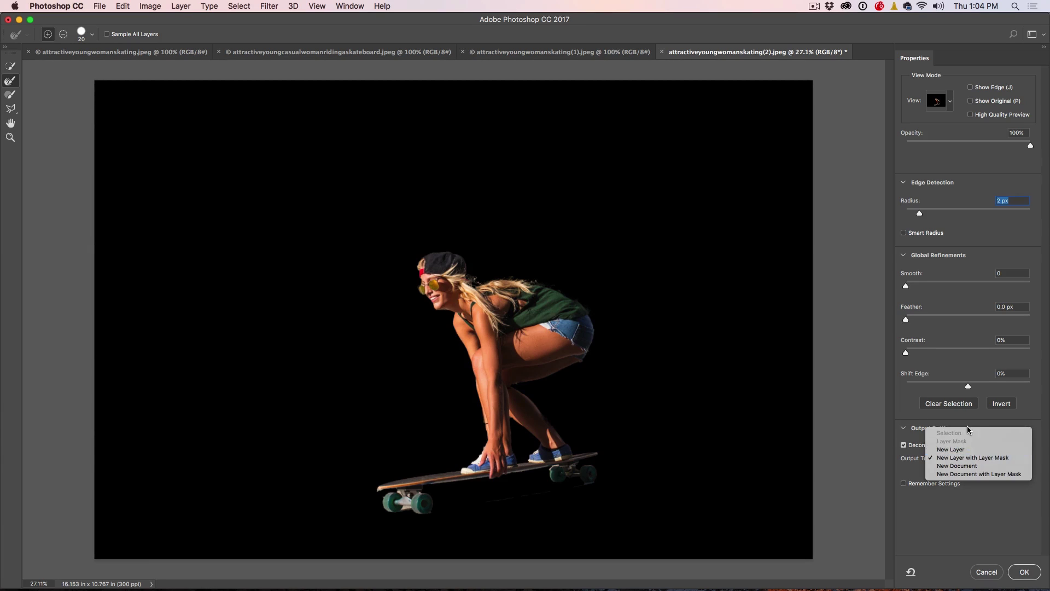
left_click(972, 457)
left_click(1024, 572)
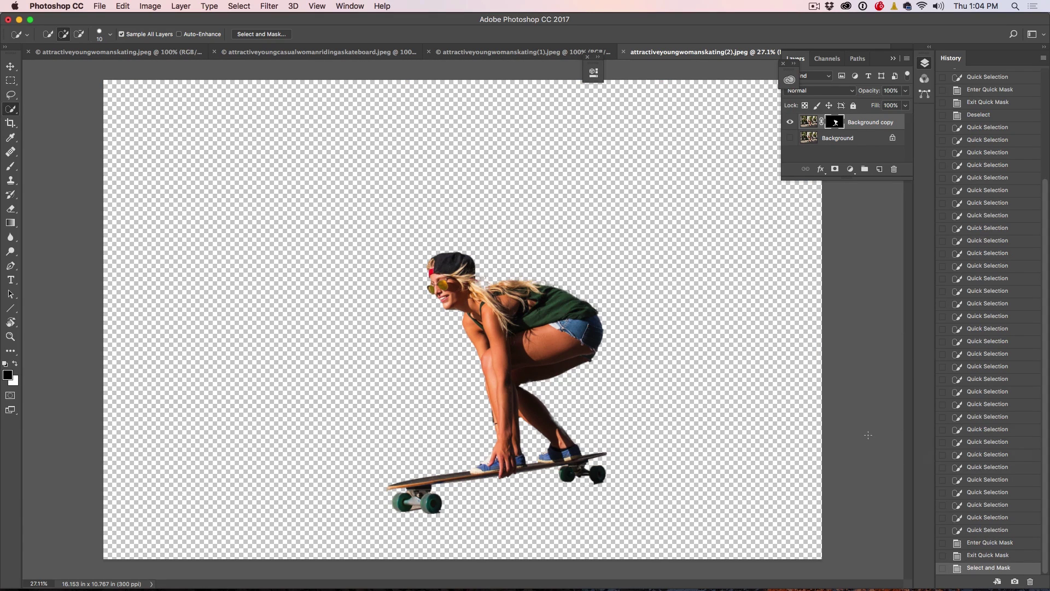
Show the Background layer again and duplicate it.
left_click(791, 138)
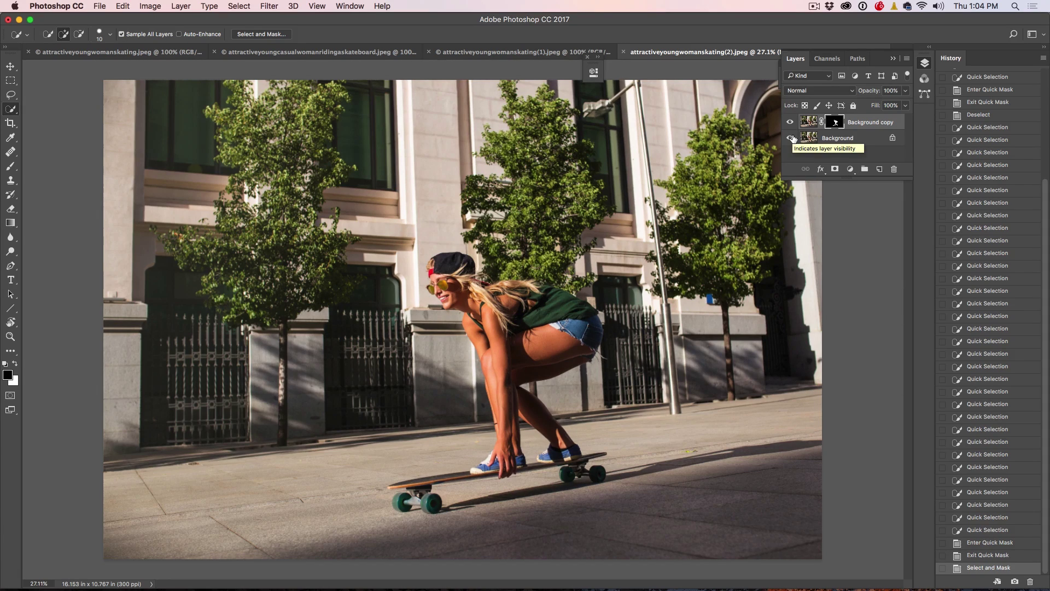
left_click(810, 138)
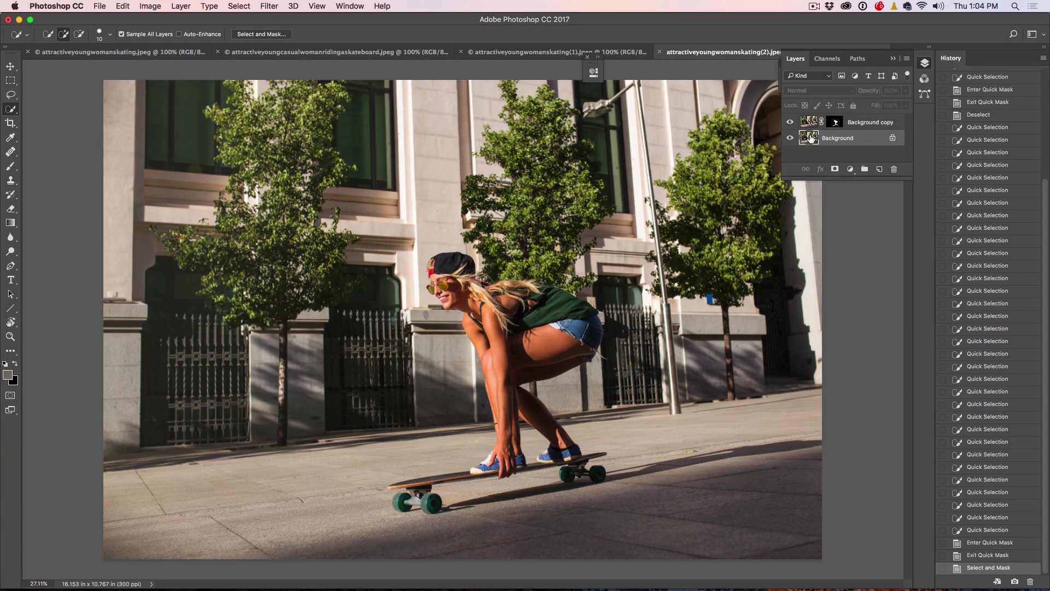
key("super+j")
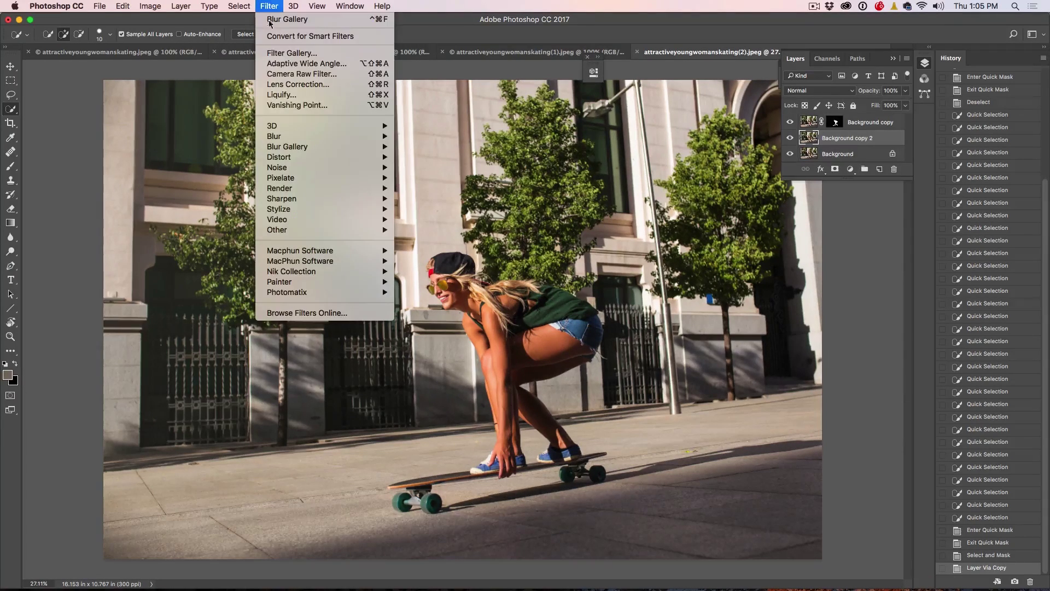
Apply a Path Blur to the duplicated background, lengthening its path up toward the skater's hip, with 88% speed and 12% taper.
mouse_move(289, 149)
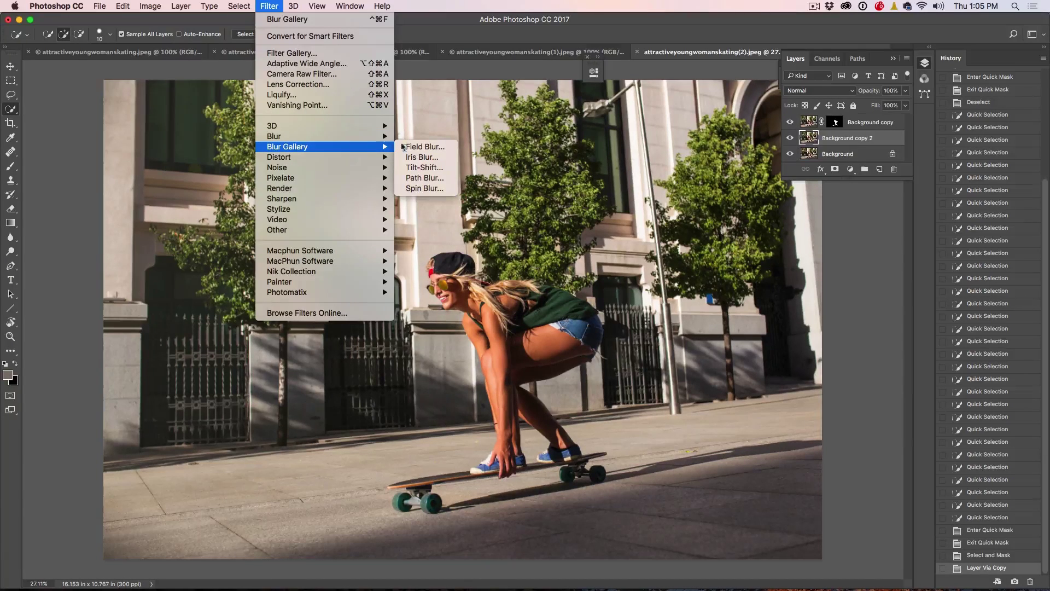
left_click(426, 177)
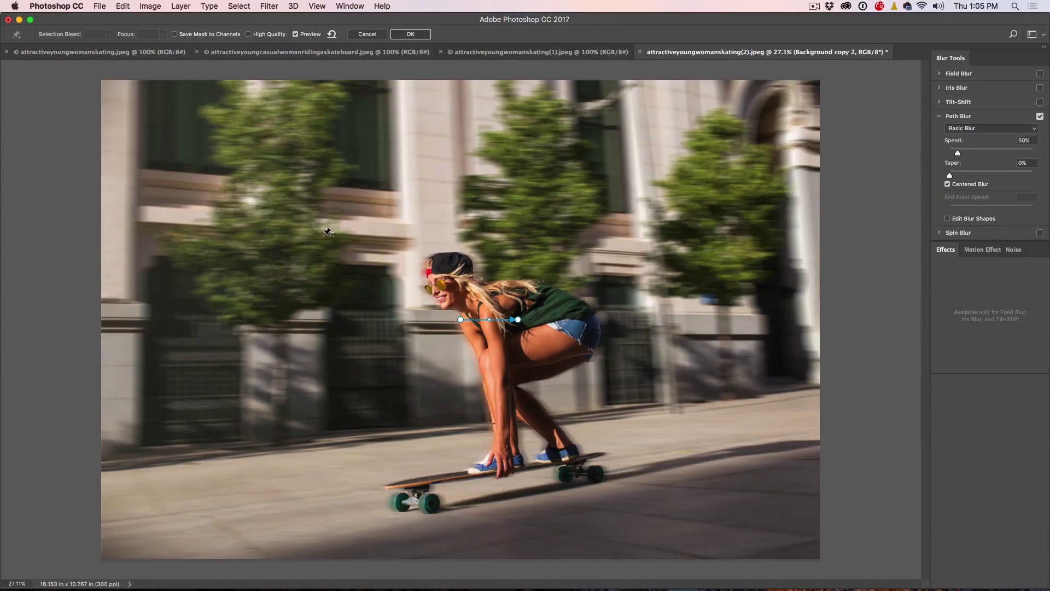
left_click_drag(519, 321, 573, 308)
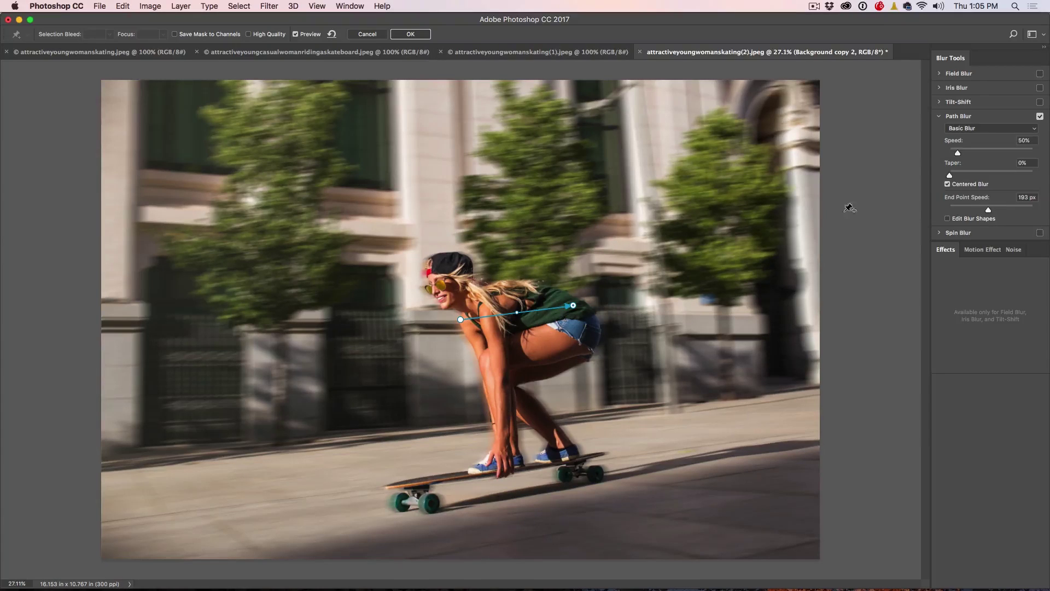
left_click_drag(958, 156, 970, 174)
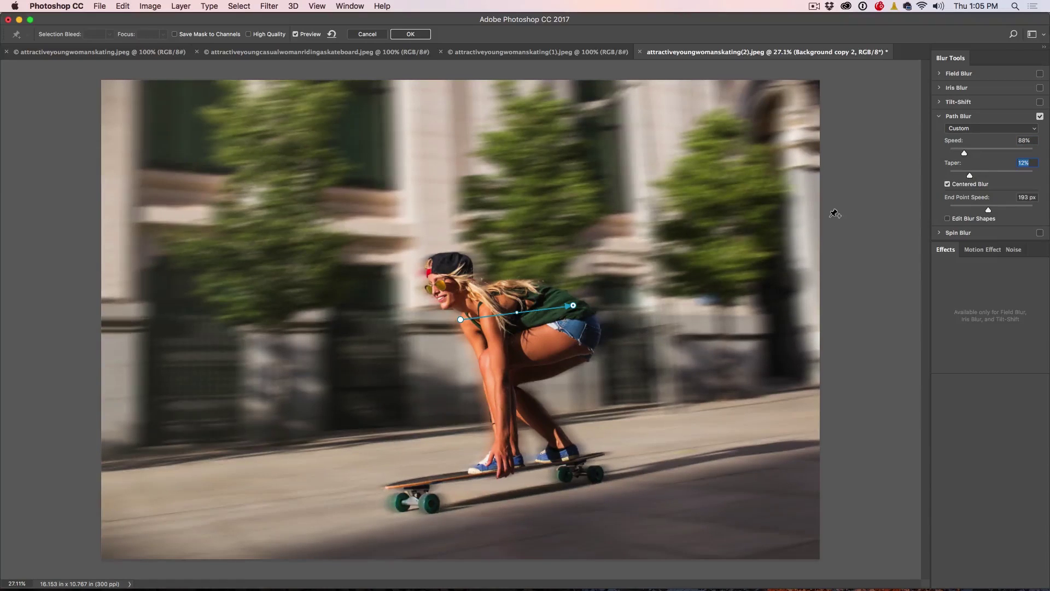
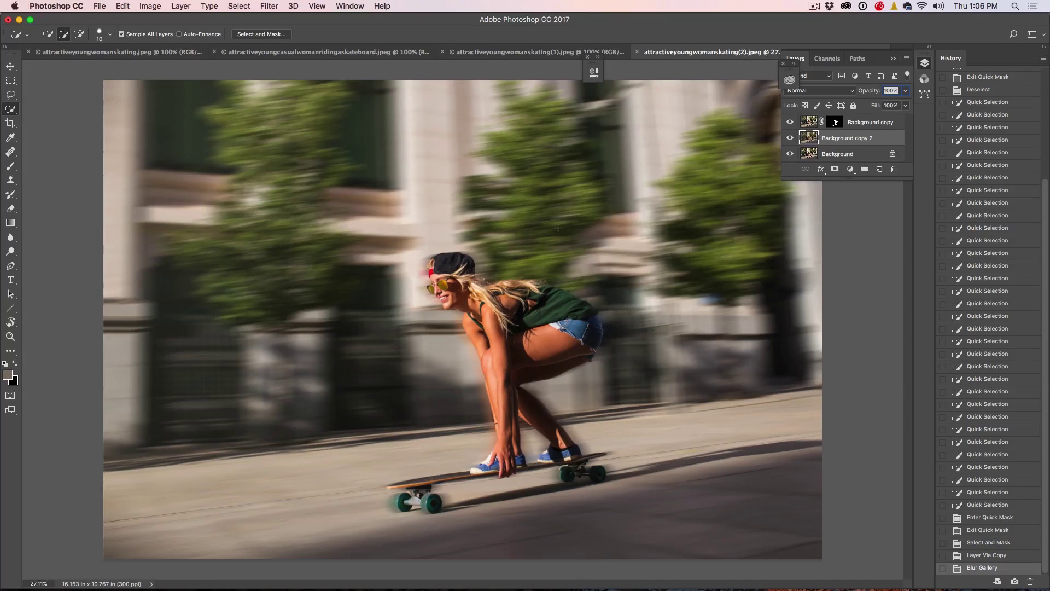
Hide the blurred layer and make another duplicate of the original Background layer.
left_click(790, 138)
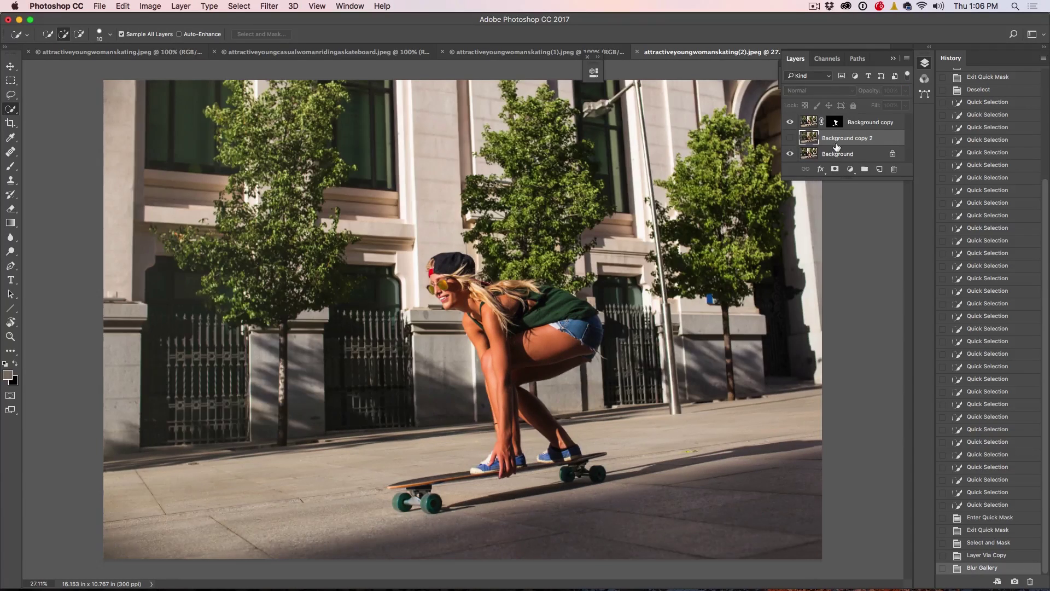
left_click(837, 154)
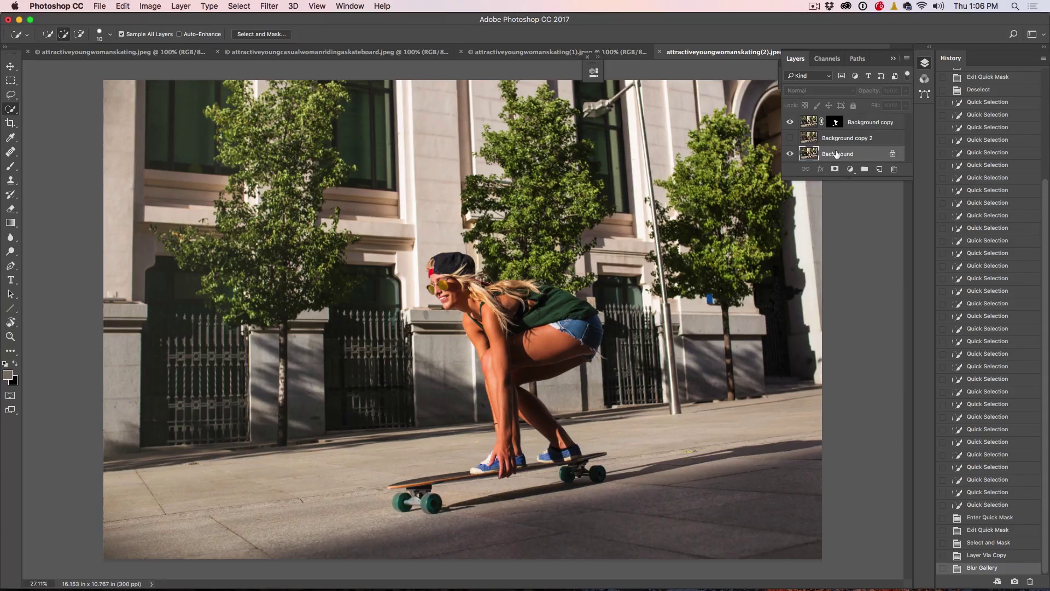
key("super+j")
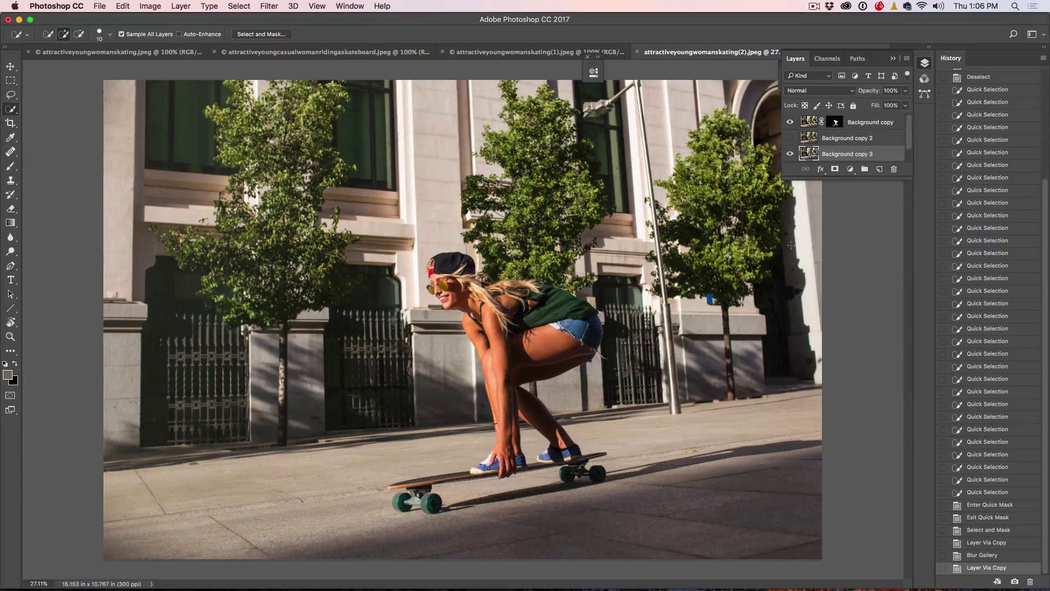
Load the skater's selection from the cut-out layer's mask and expand it by 10 pixels.
left_click_drag(828, 119, 833, 123)
left_click(834, 123, "super")
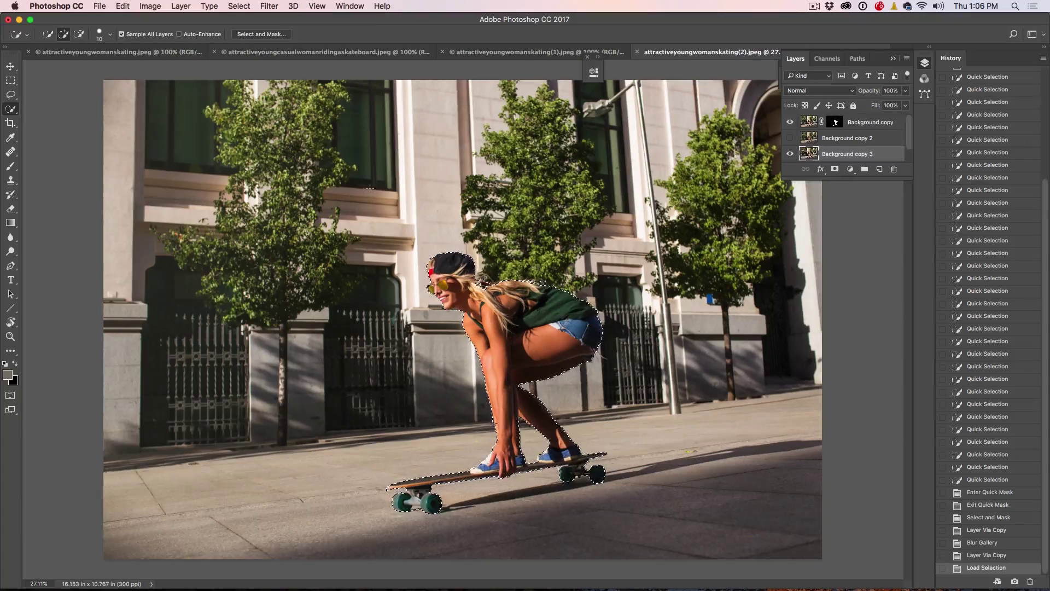
left_click(236, 6)
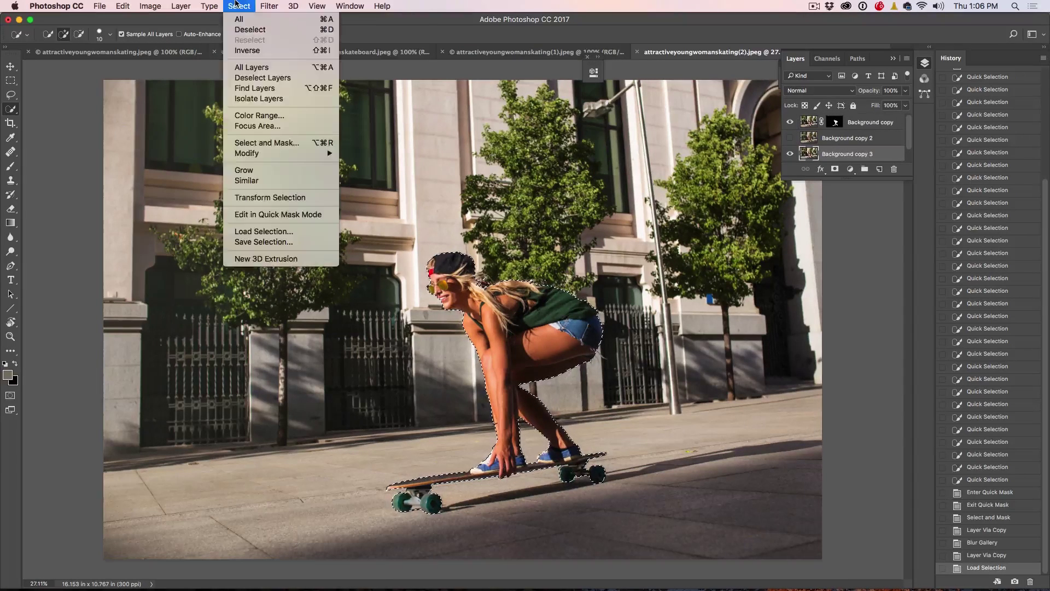
mouse_move(244, 159)
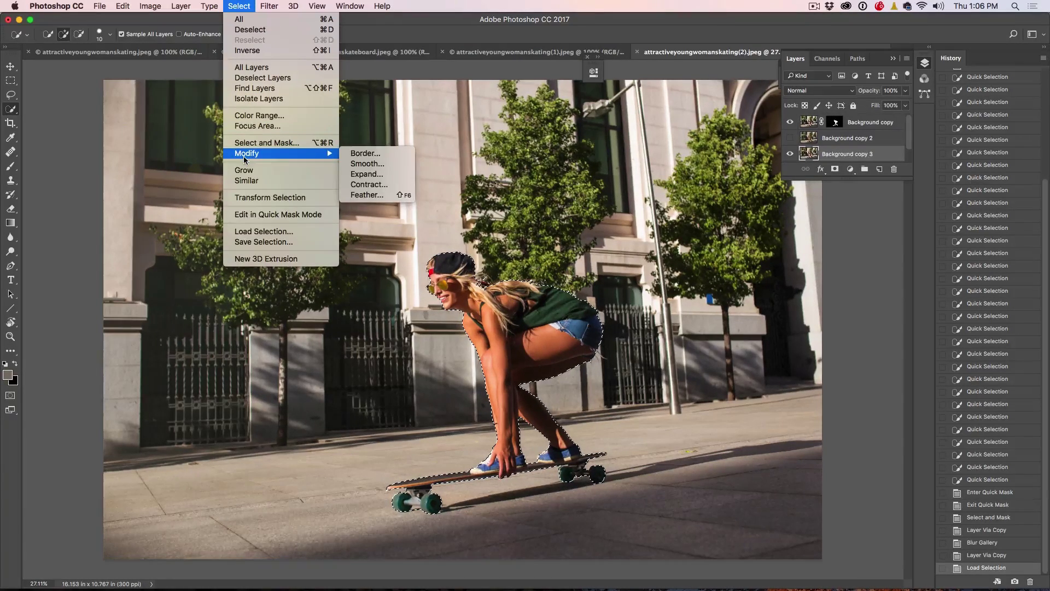
left_click(365, 174)
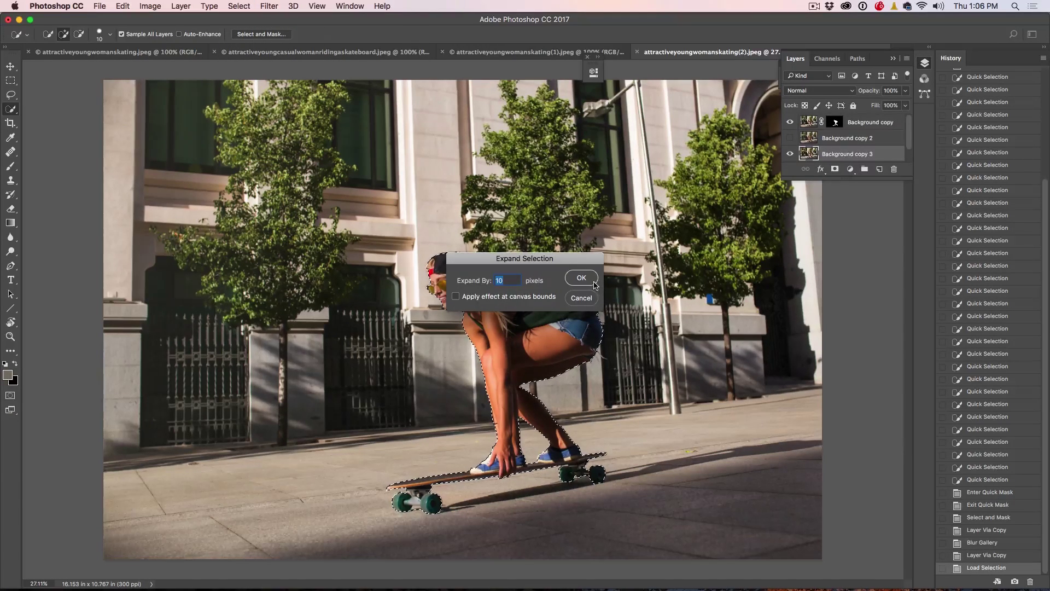
left_click(581, 278)
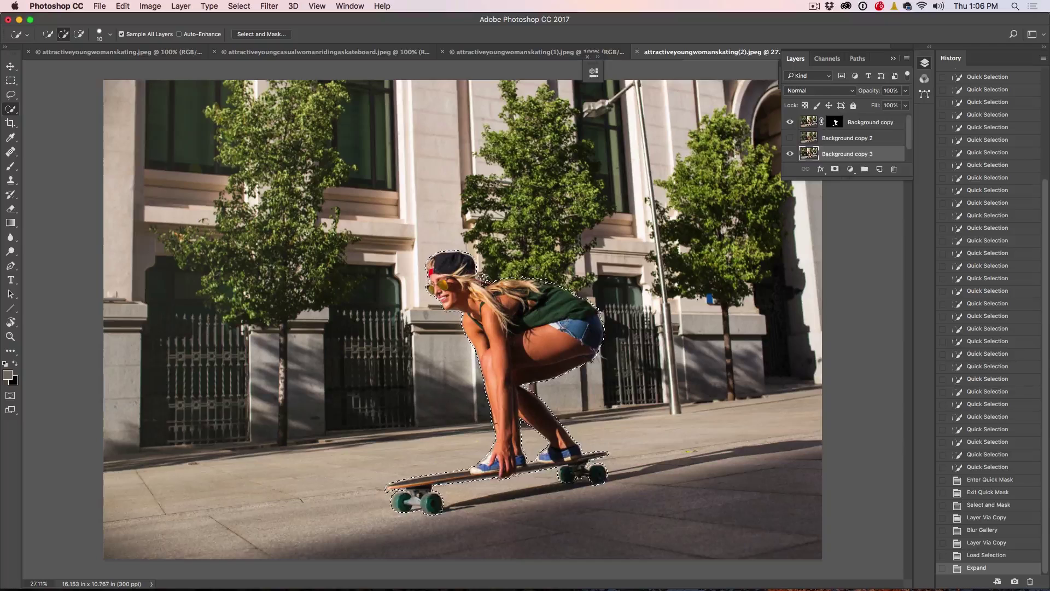
Fill the expanded selection on the new background duplicate using Content-Aware contents, Normal mode and 100% opacity.
key("shift+BackSpace")
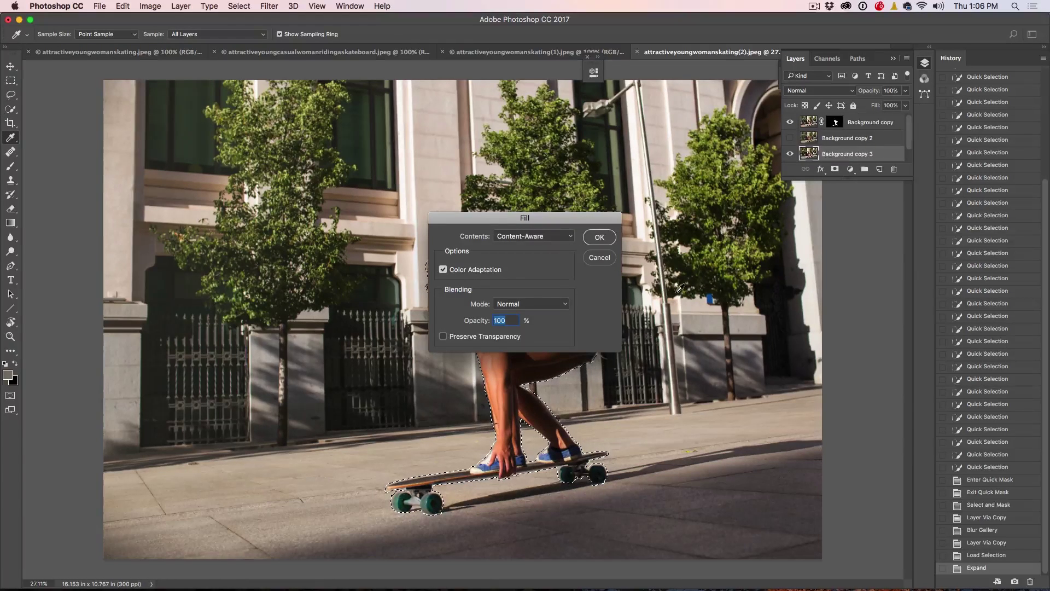
left_click(561, 238)
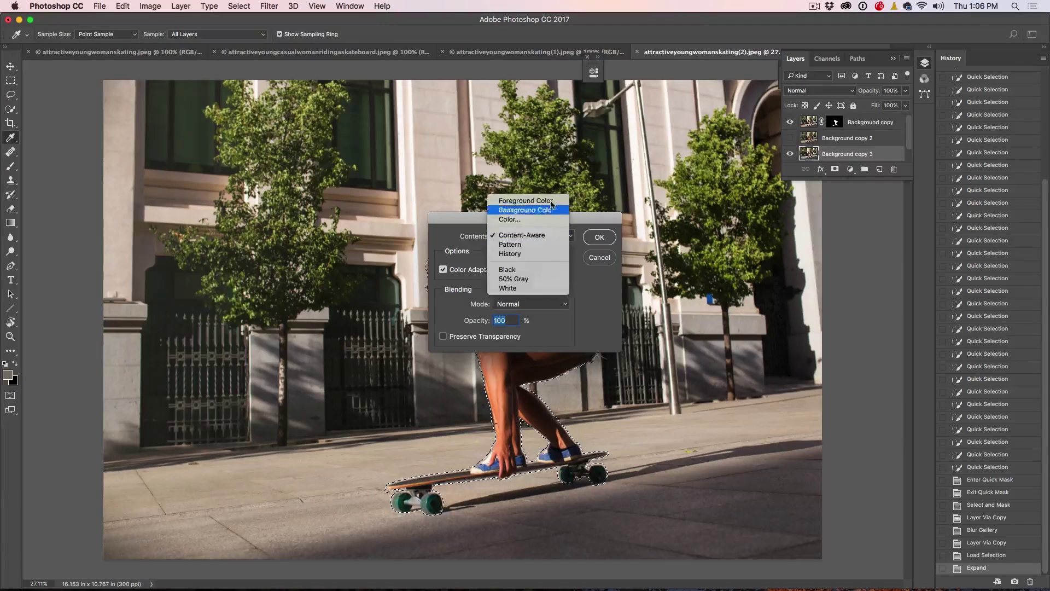
left_click(553, 235)
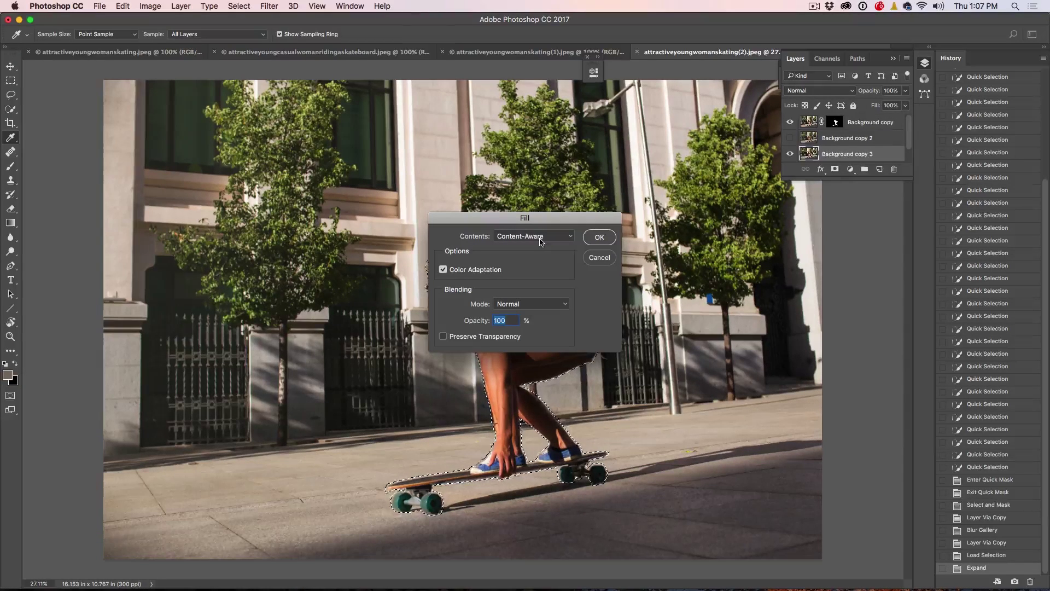
left_click(599, 237)
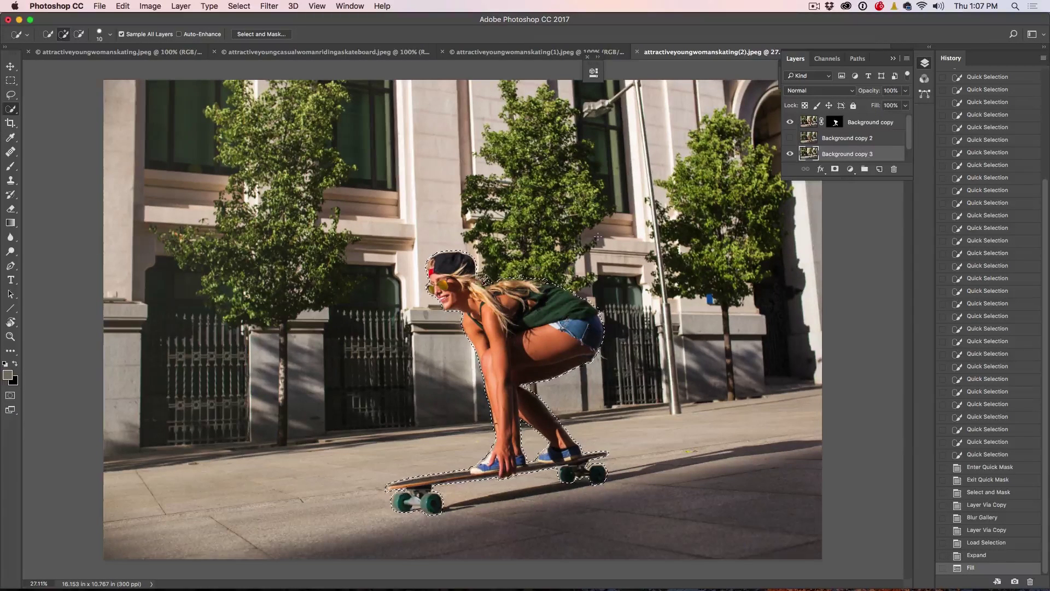
Hide the skater's cut-out layer and clear the selection, keeping the filled Background copy 3 active.
left_click(790, 122)
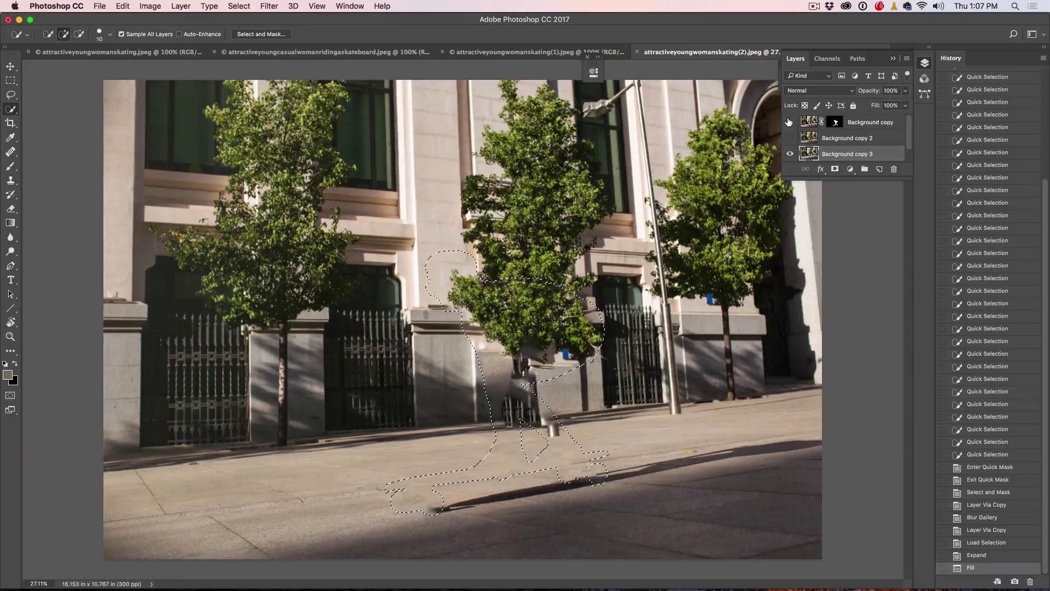
key("super+d")
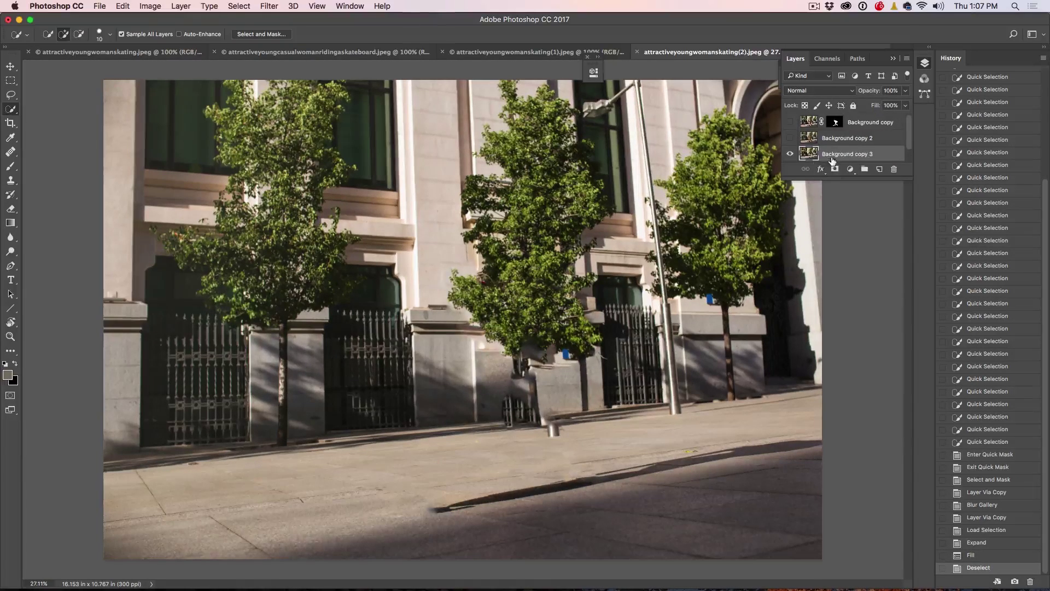
scroll(833, 158, "down", 1)
left_click_drag(833, 157, 842, 170)
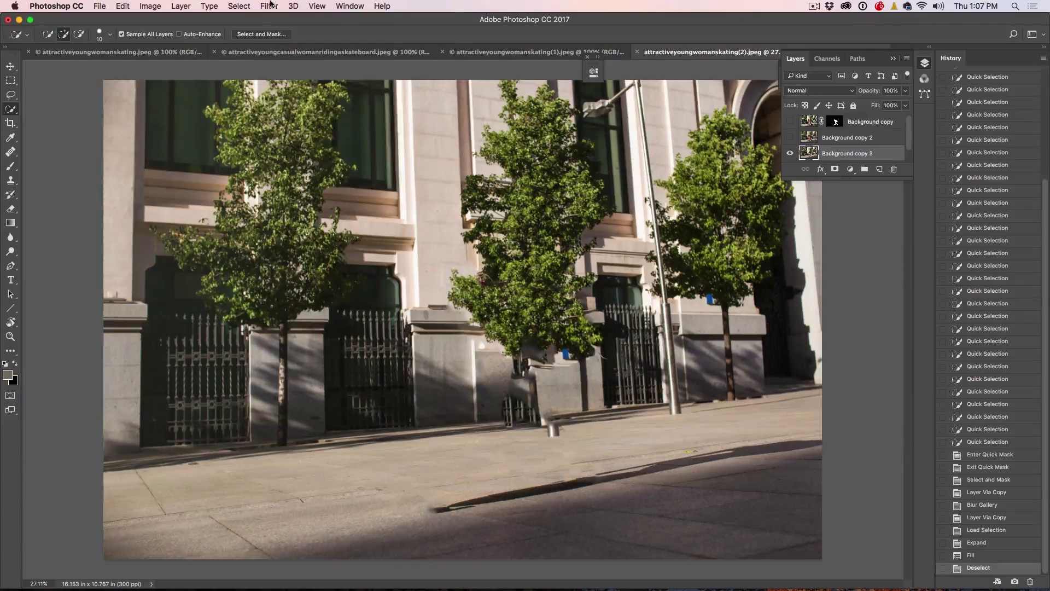
Reapply the last Blur Gallery effect to Background copy 3 and show the skater's cut-out layer again.
left_click(269, 6)
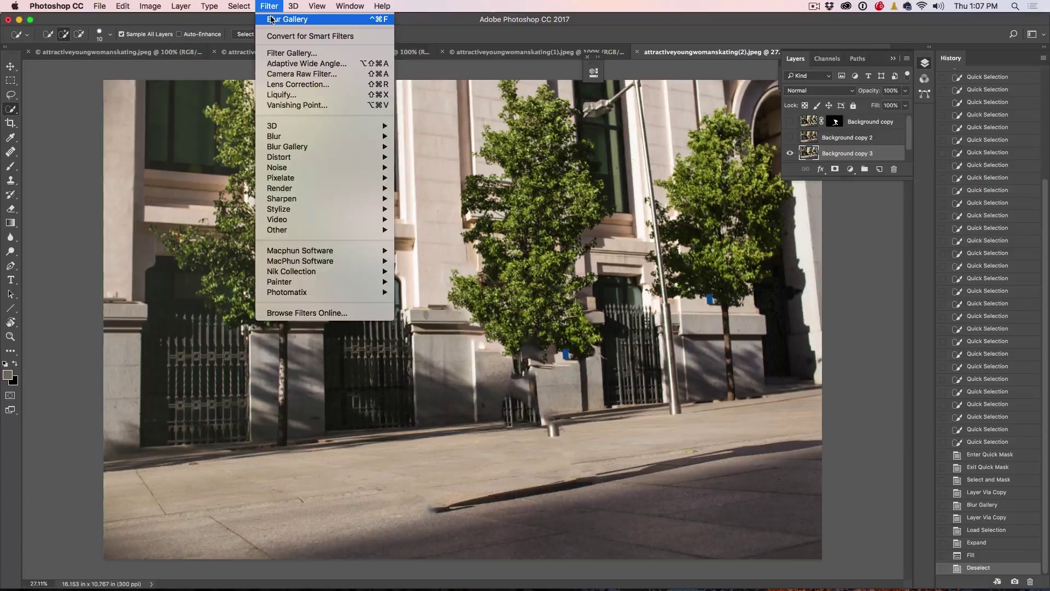
left_click(272, 20)
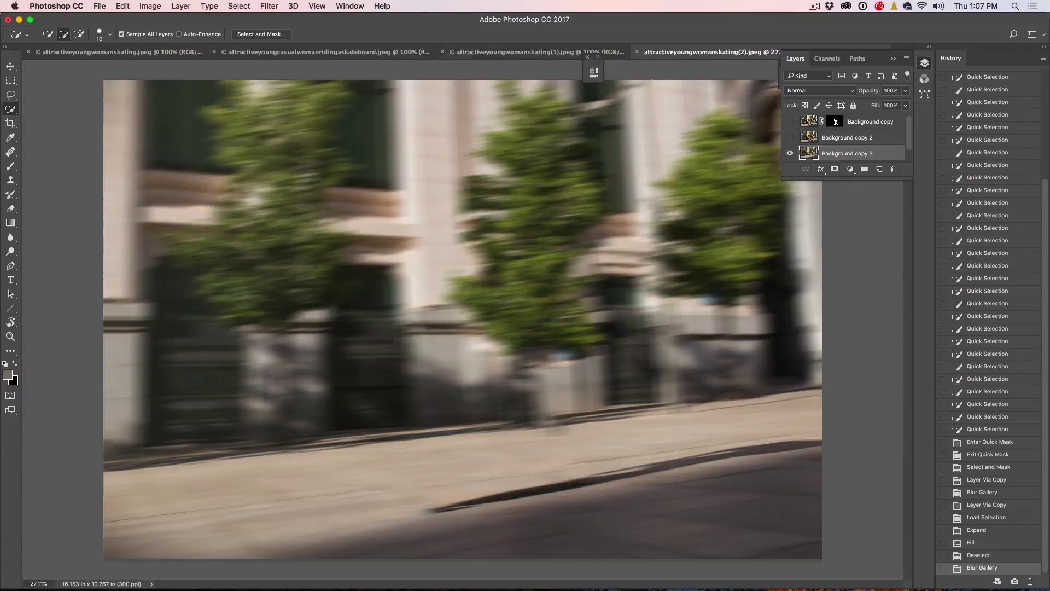
left_click(789, 121)
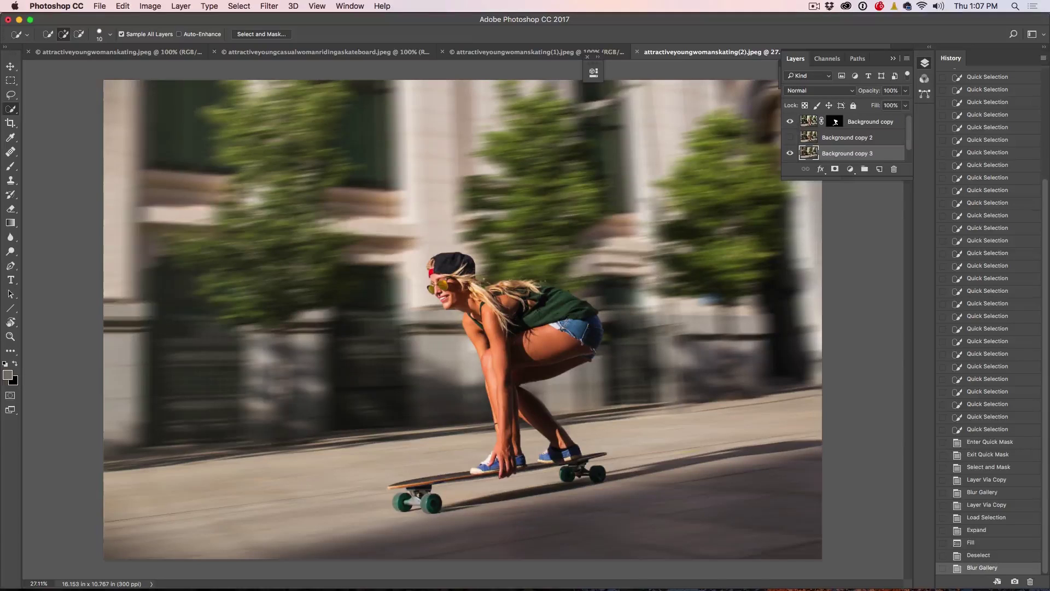
Compare the image with and without the blurred Background copy 2, leaving that layer visible.
left_click(789, 138)
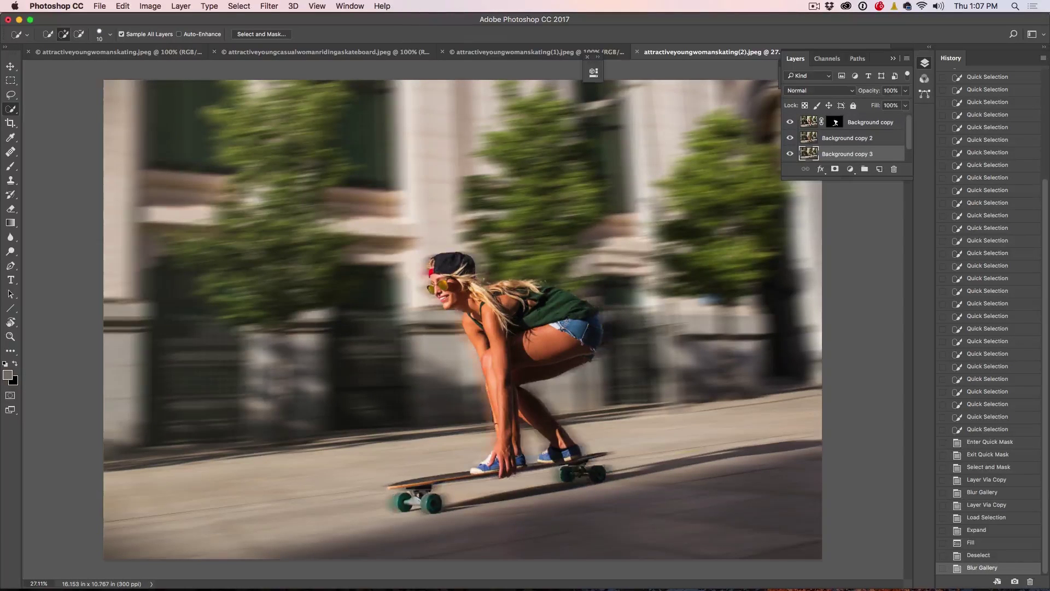
left_click(791, 138)
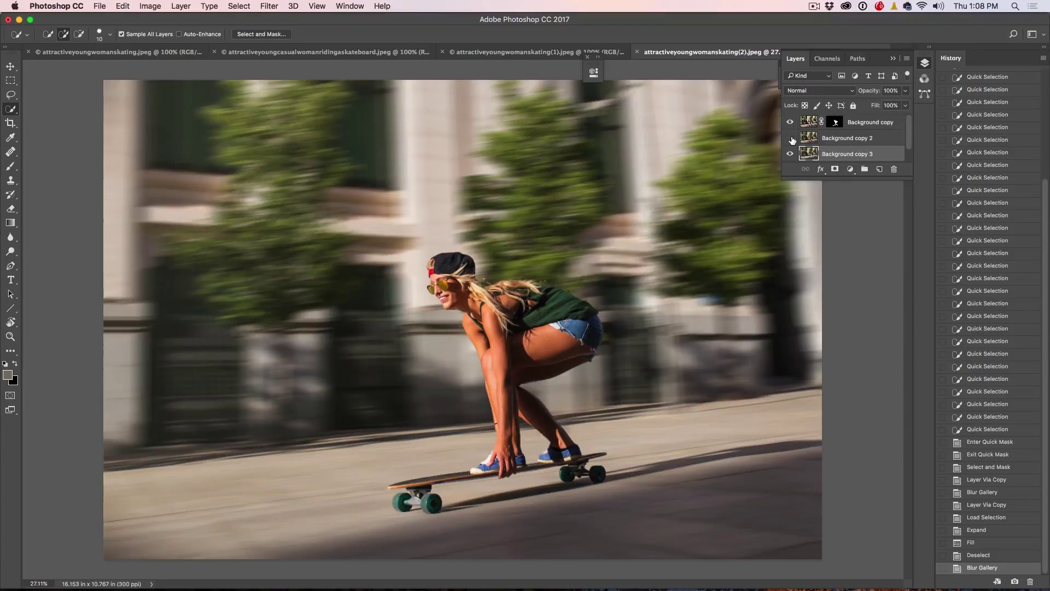
left_click(790, 139)
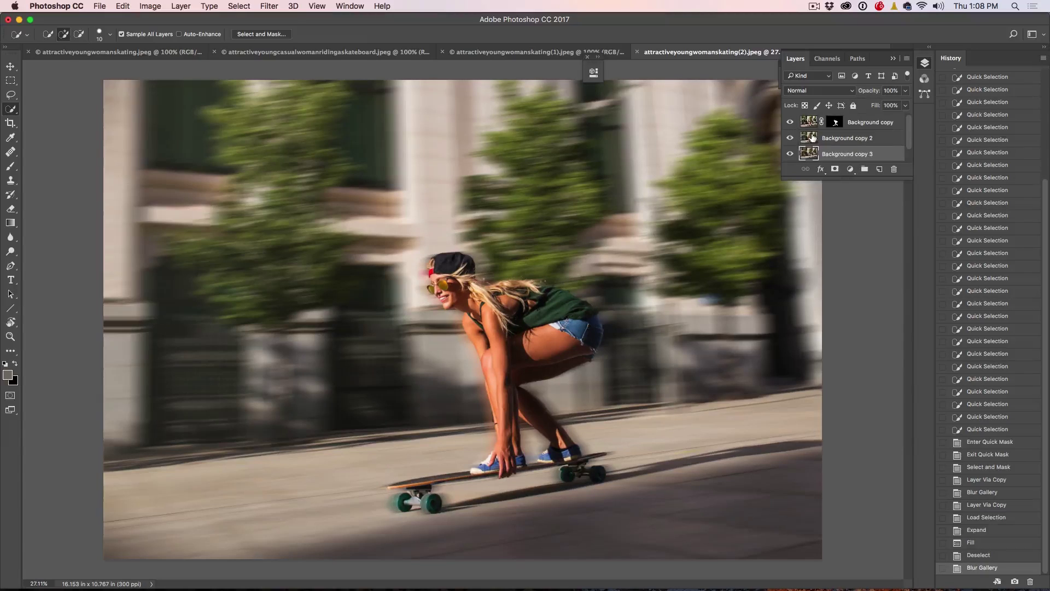
Move the blurred Background copy 2 slightly to the right behind the skater and set its opacity to 47%.
left_click(813, 138)
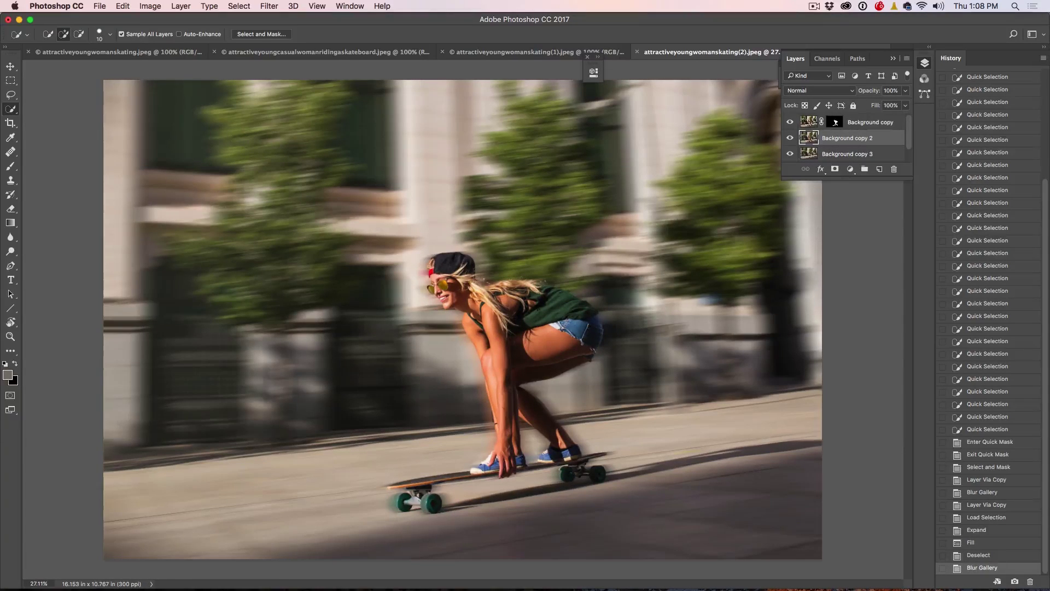
left_click(11, 66)
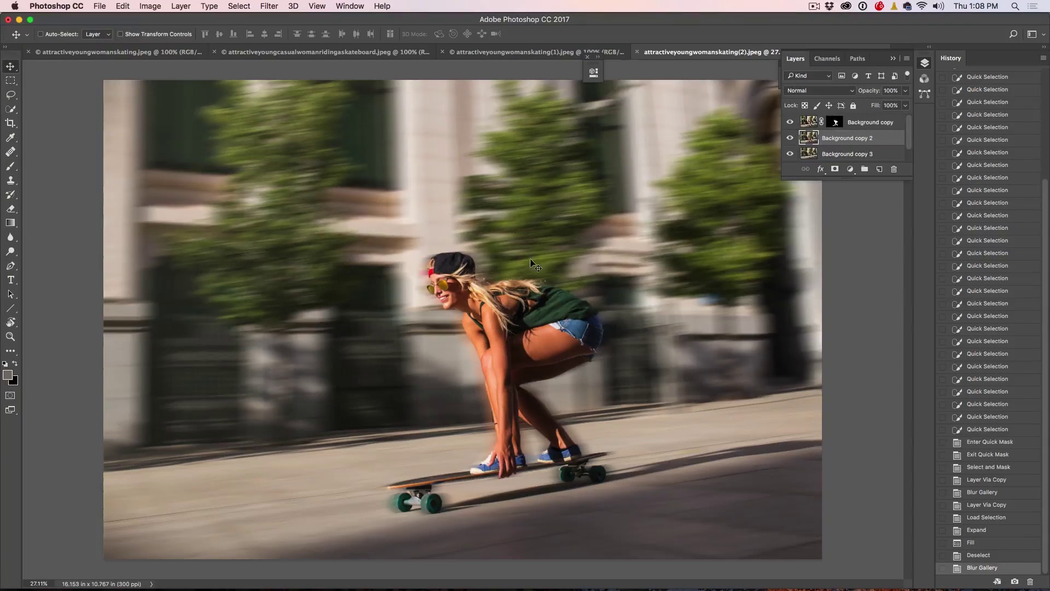
left_click_drag(518, 292, 522, 291)
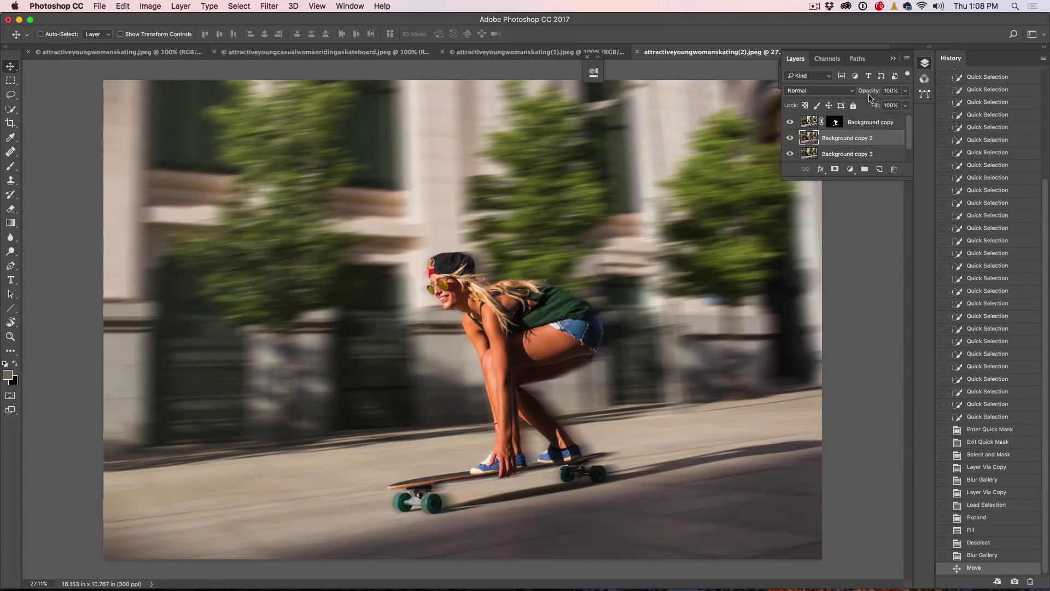
left_click_drag(869, 95, 783, 97)
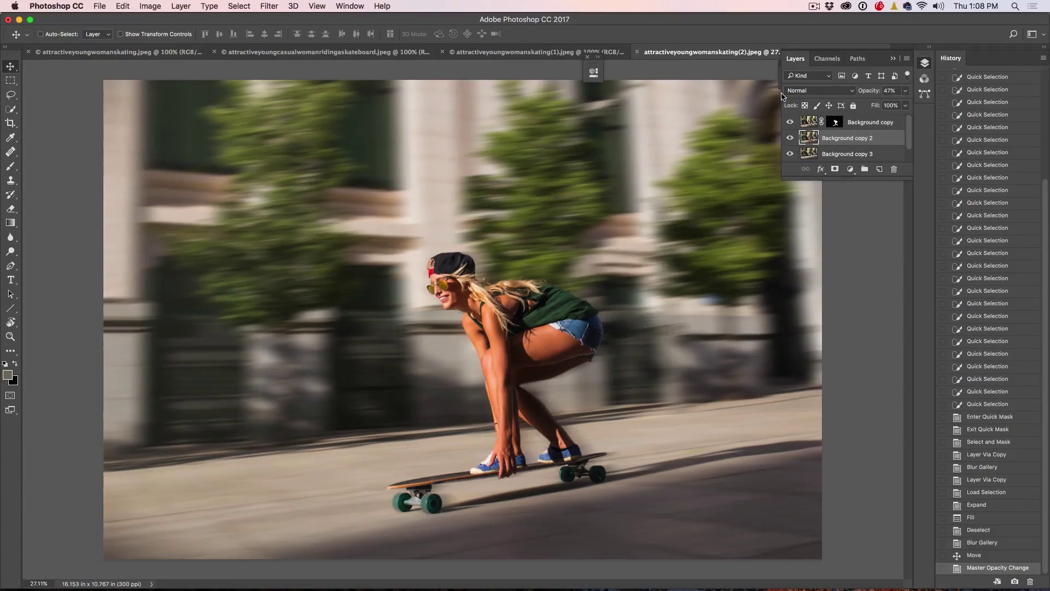